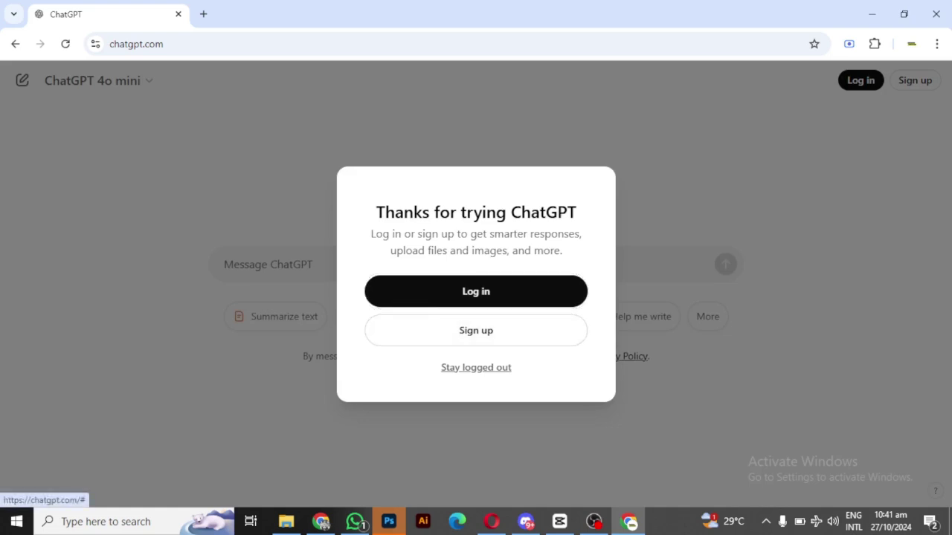
Stay logged out of ChatGPT and send the request "older men closeup potrait make a ai prompt"
click(475, 367)
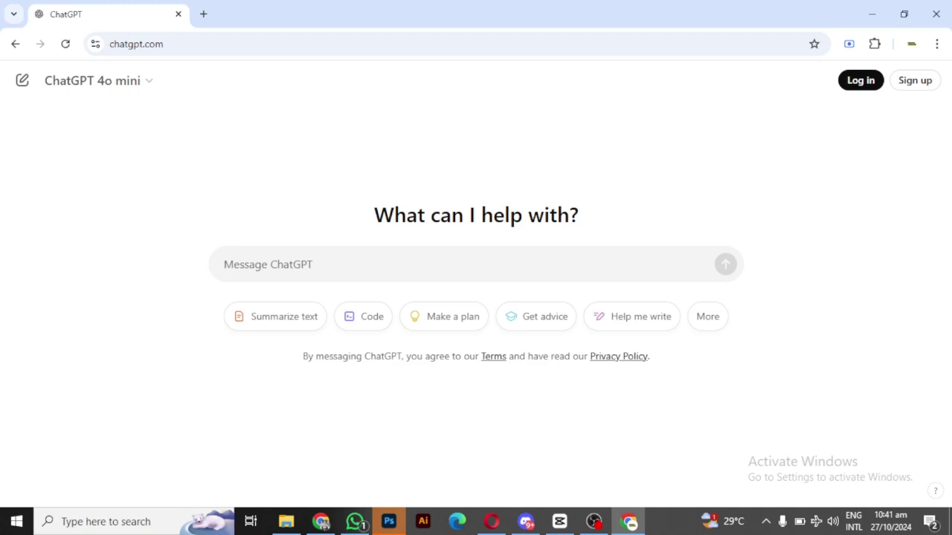
text(ol)
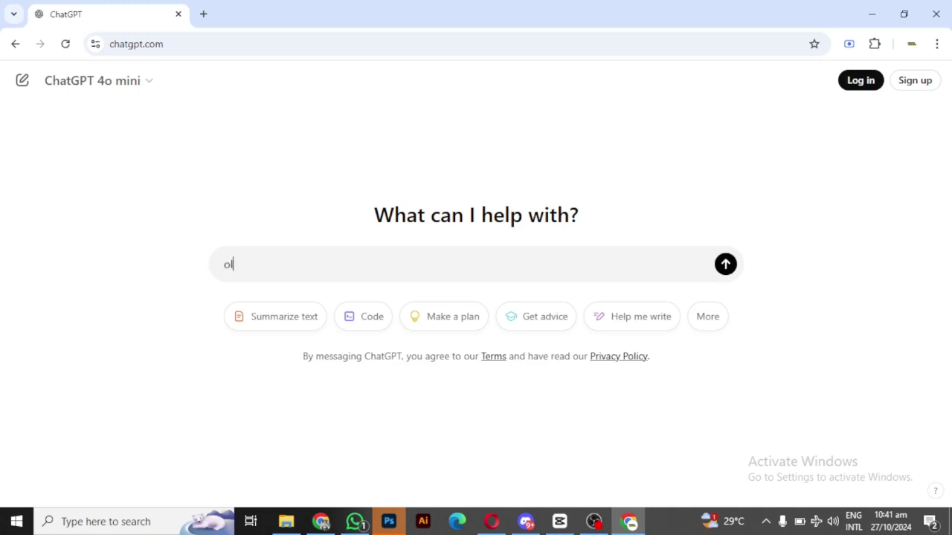
text(der men closeup )
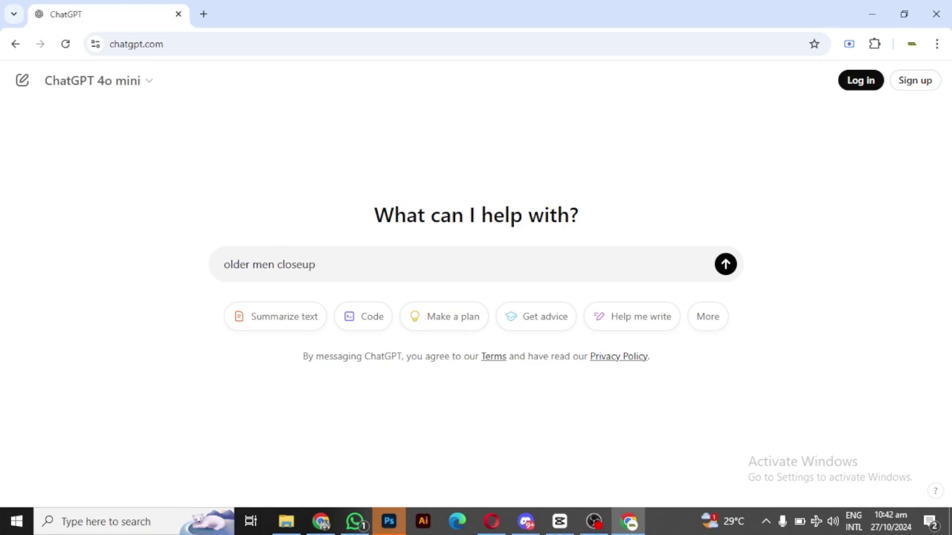
text(potrait make a )
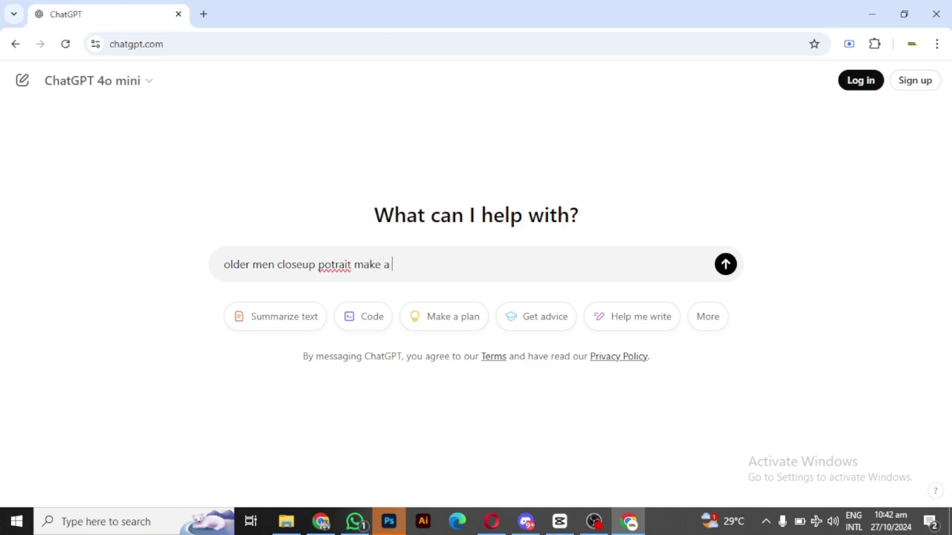
text(ai prompt)
key(Return)
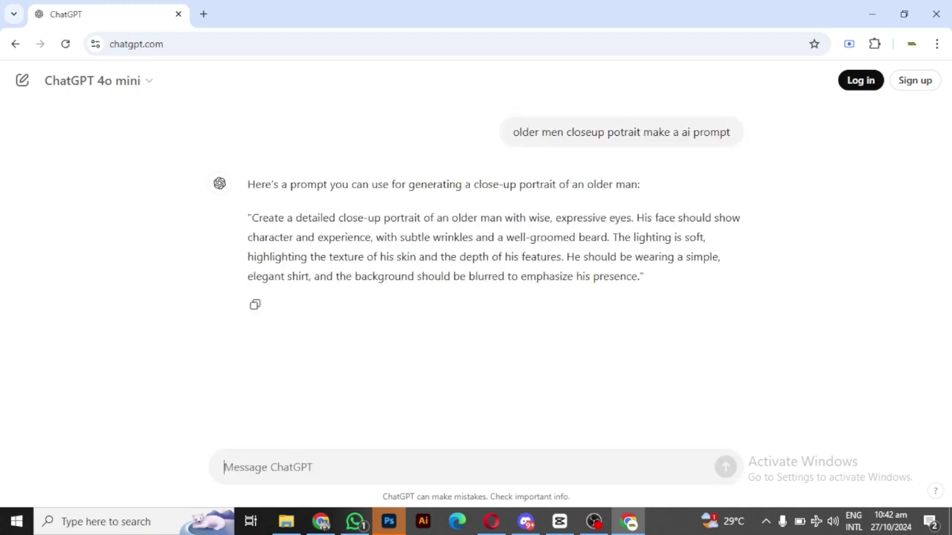
Copy the generated older-man portrait prompt without its quotation marks and open Ideogram in a new browser tab
drag(252, 218, 639, 276)
key(ctrl+c)
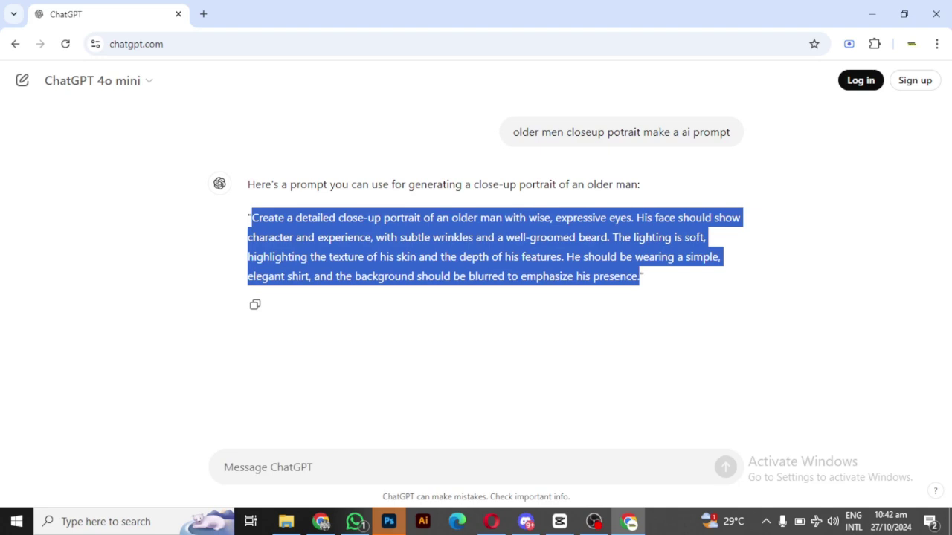
click(203, 15)
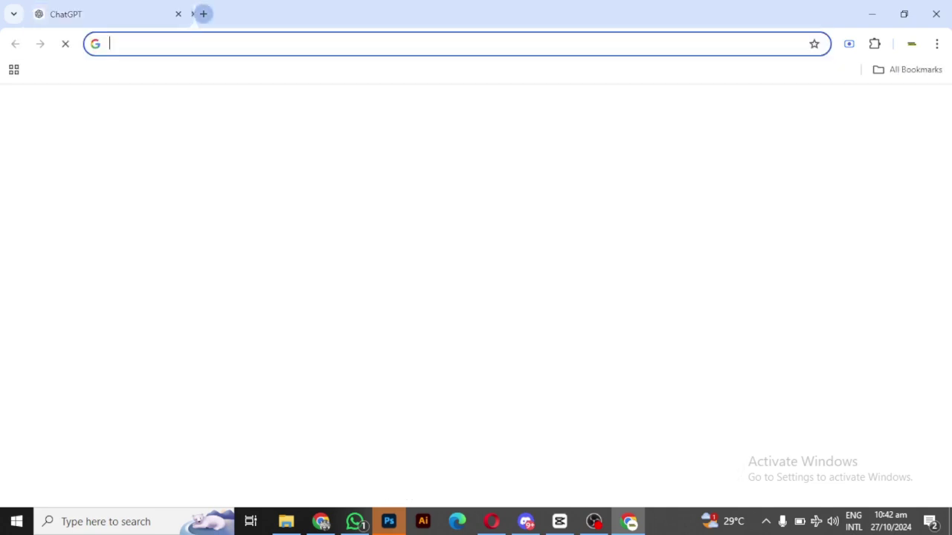
text(ideo)
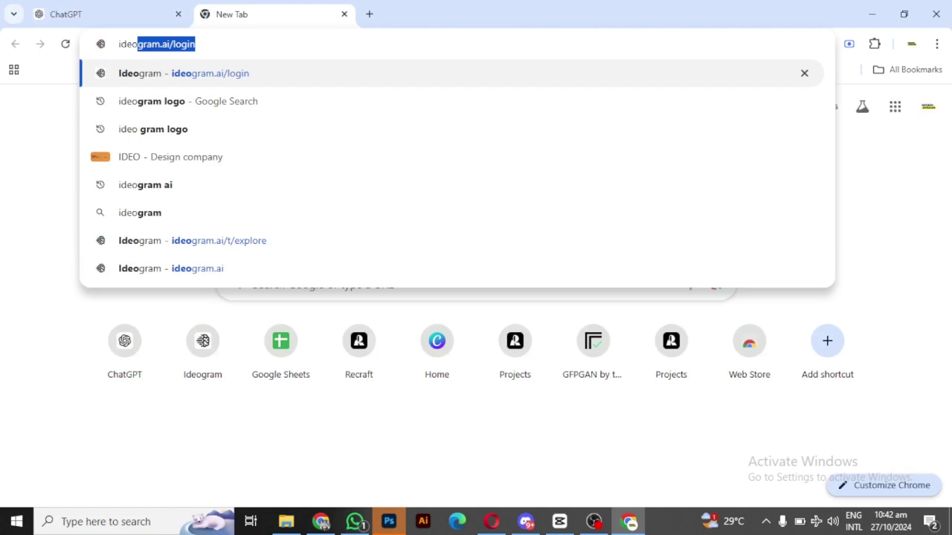
key(Return)
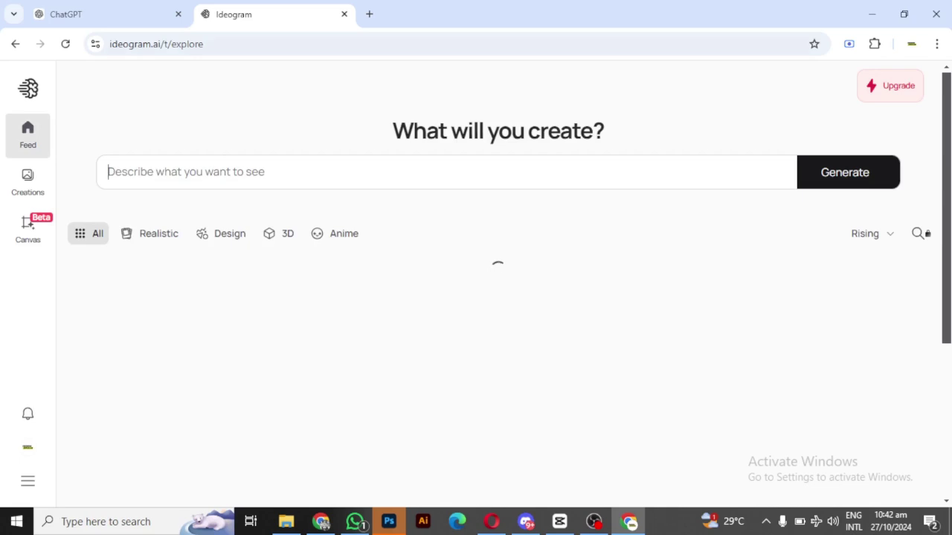
Paste the copied older-man portrait prompt into Ideogram's image description
click(108, 14)
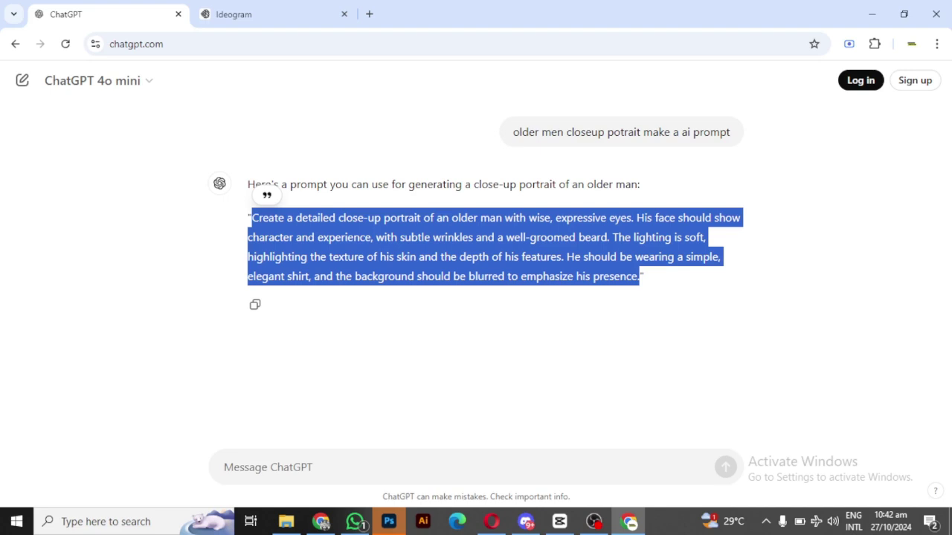
key(ctrl+Tab)
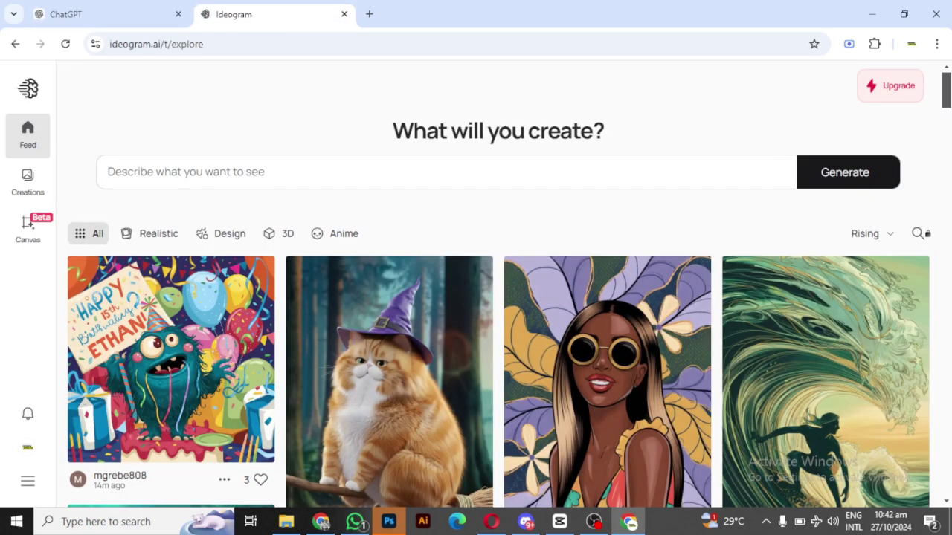
key(ctrl+Tab)
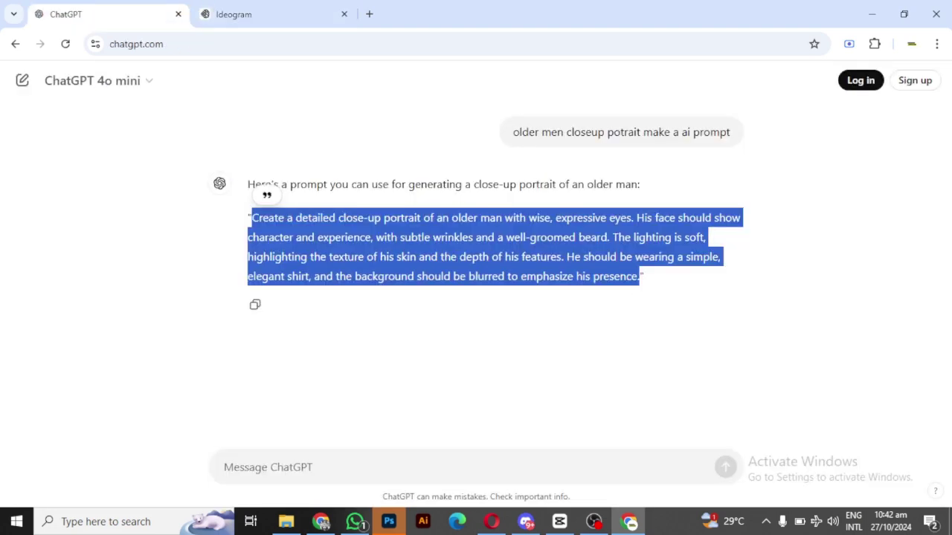
key(ctrl+Tab)
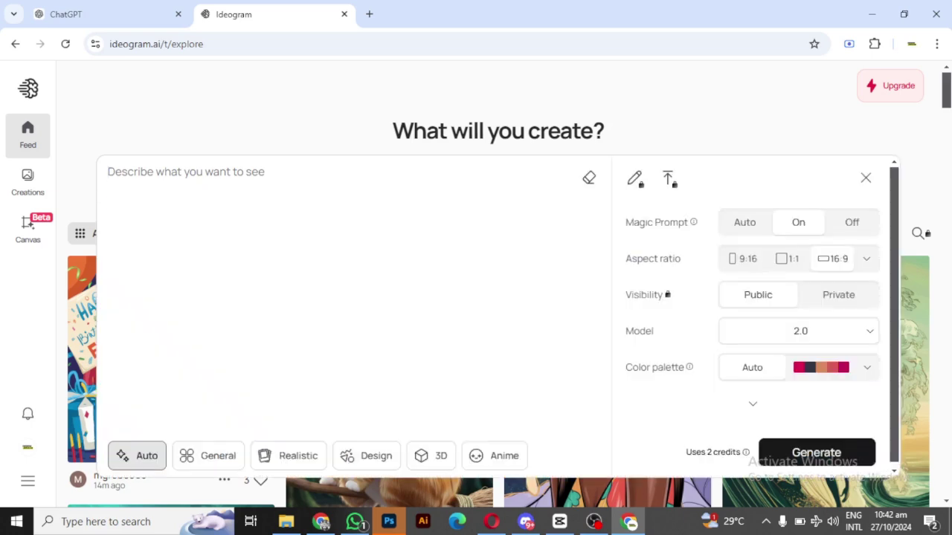
key(ctrl+v)
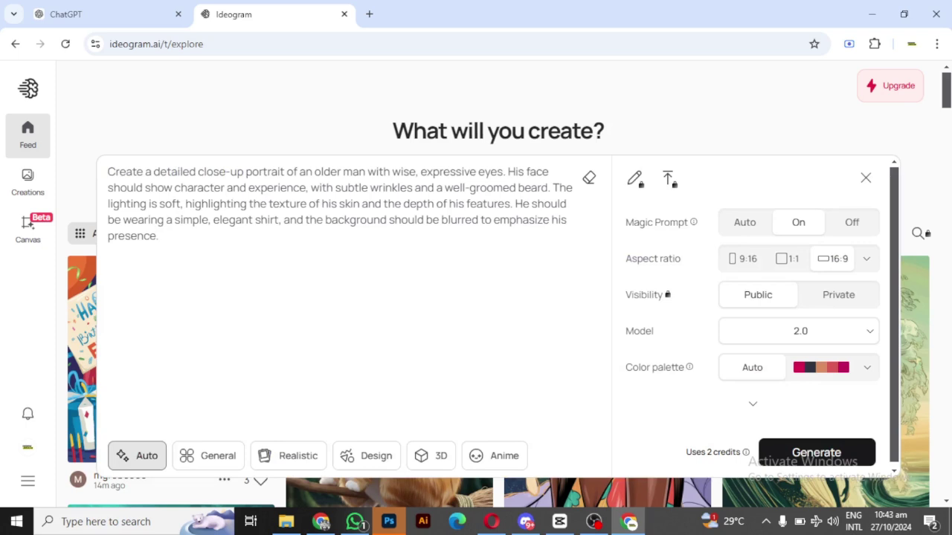
Set the style to Realistic and the aspect ratio to 1:1, and generate the portrait images
click(288, 456)
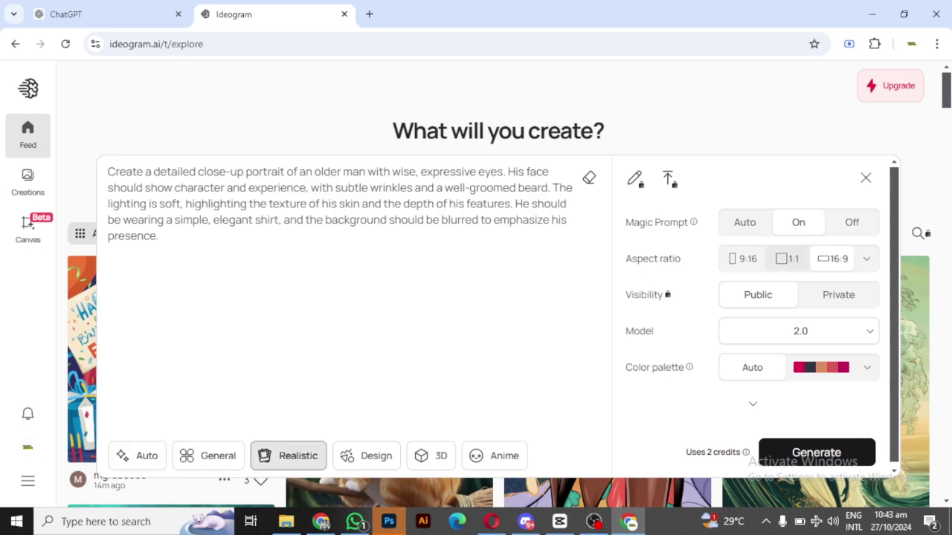
click(788, 259)
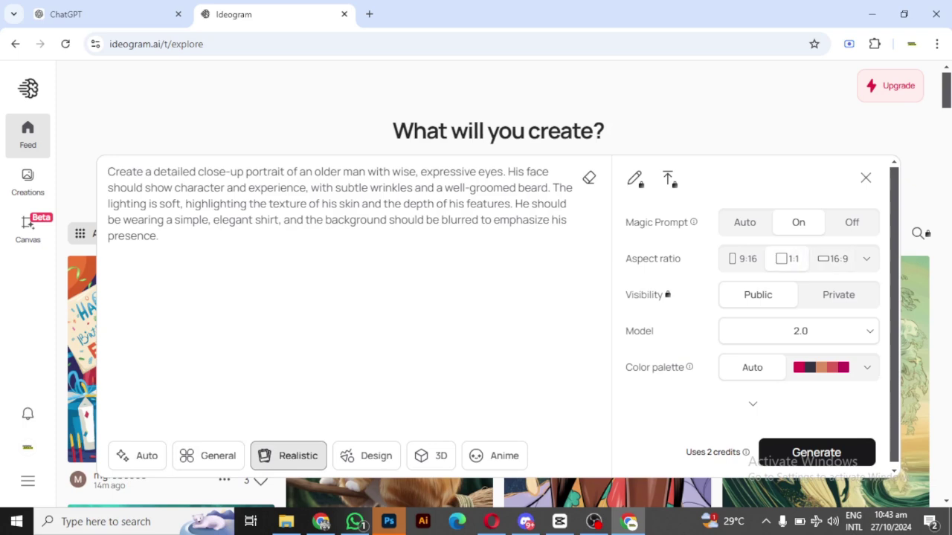
scroll(799, 327, down, 1)
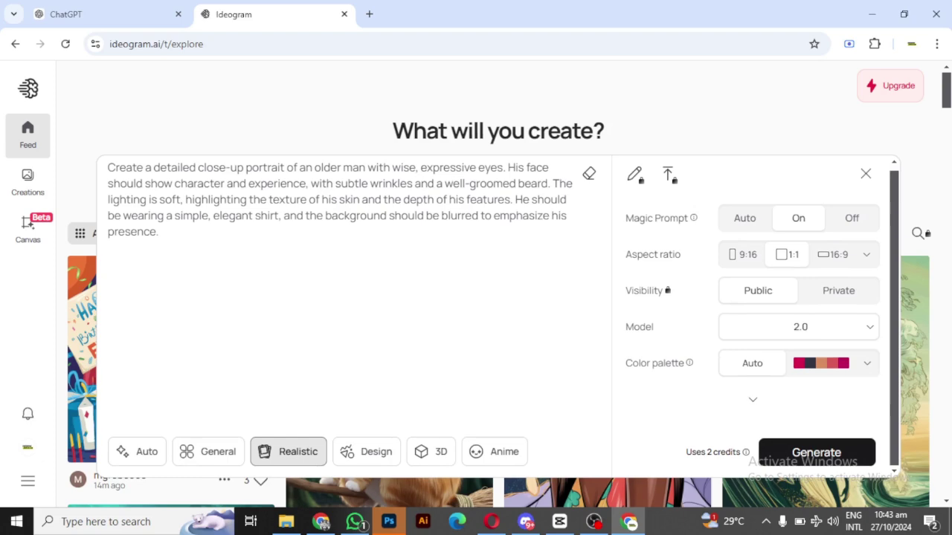
click(816, 452)
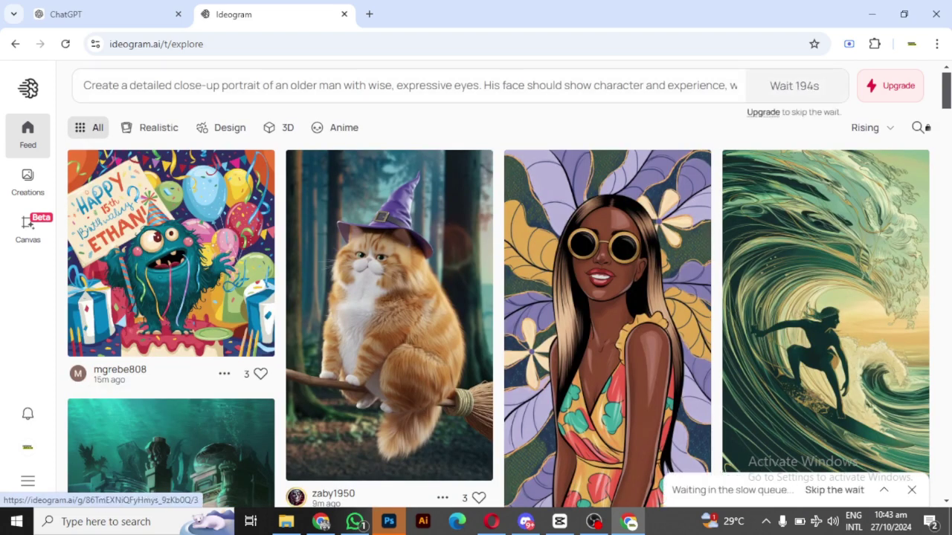
Check the queued portrait generation in the creations and its expanded preview, and browse the community feed images
scroll(498, 327, down, 2)
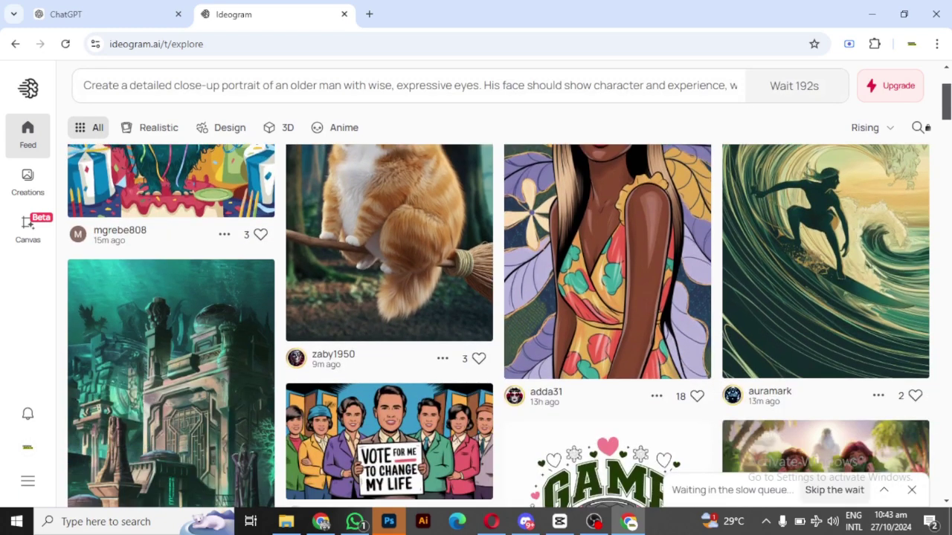
click(733, 490)
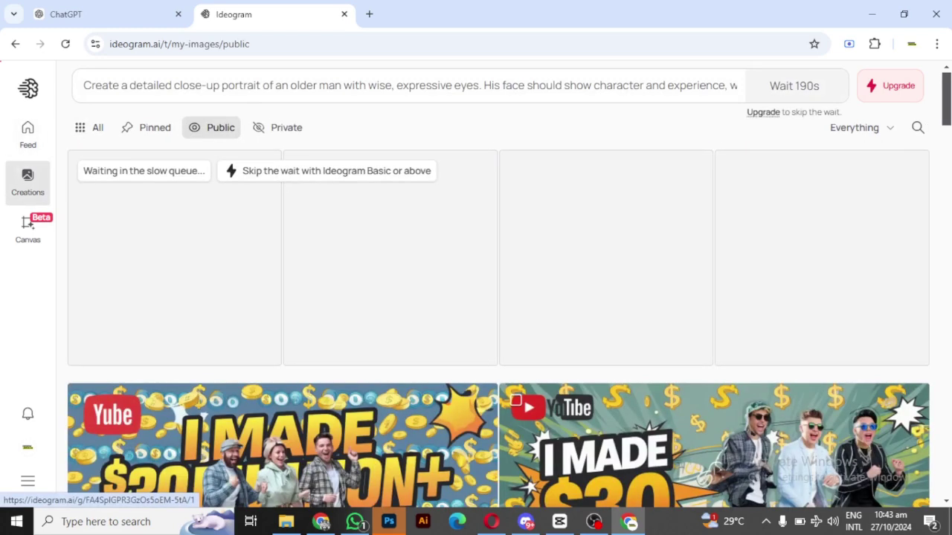
click(27, 132)
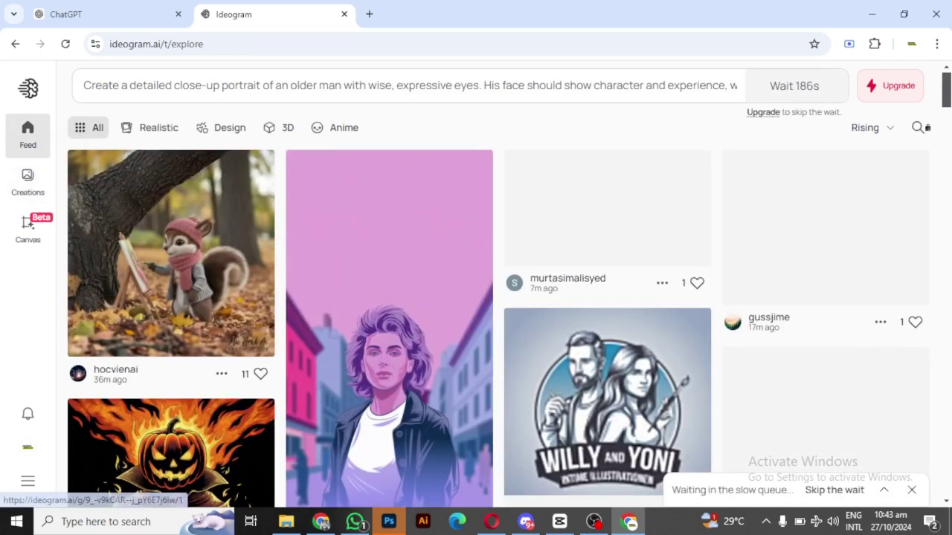
click(884, 490)
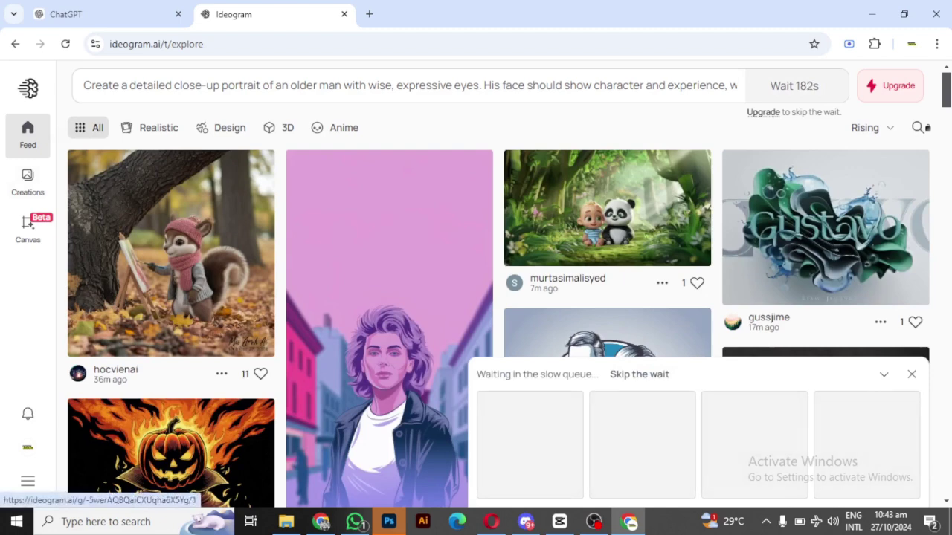
scroll(171, 298, down, 2)
scroll(498, 327, down, 1)
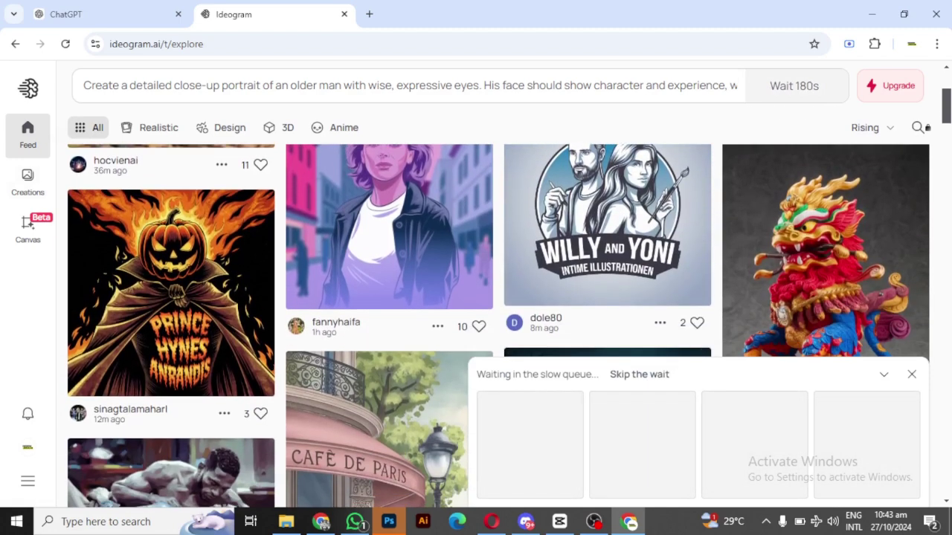
scroll(171, 335, down, 2)
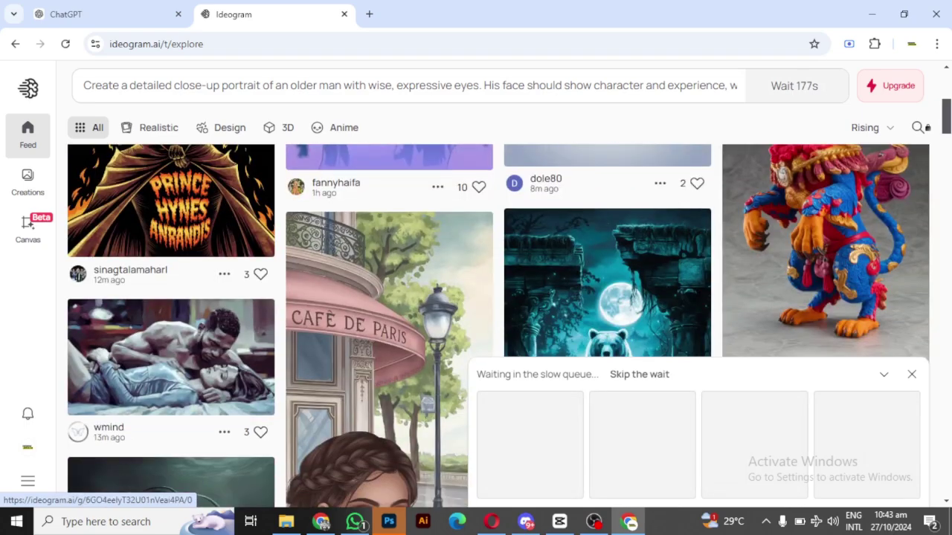
scroll(171, 334, down, 5)
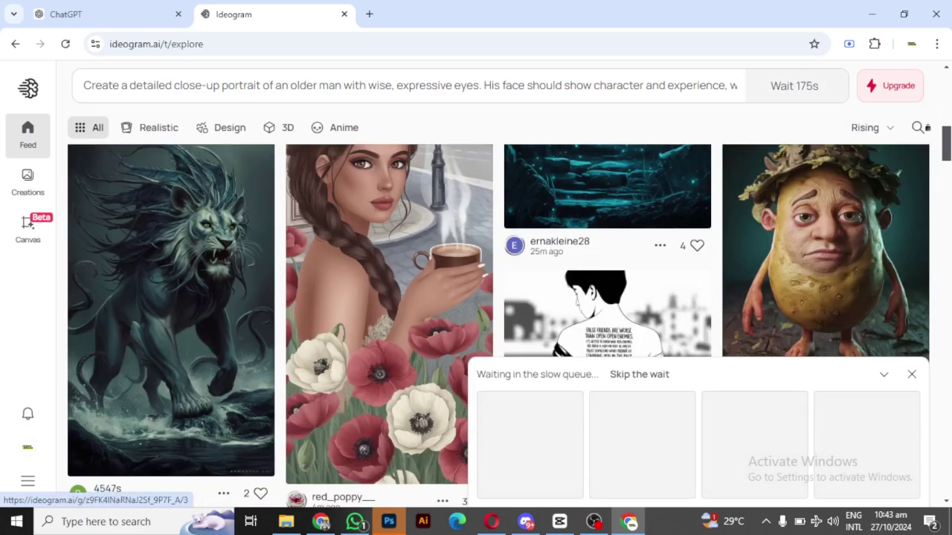
scroll(171, 335, down, 1)
scroll(171, 335, up, 10)
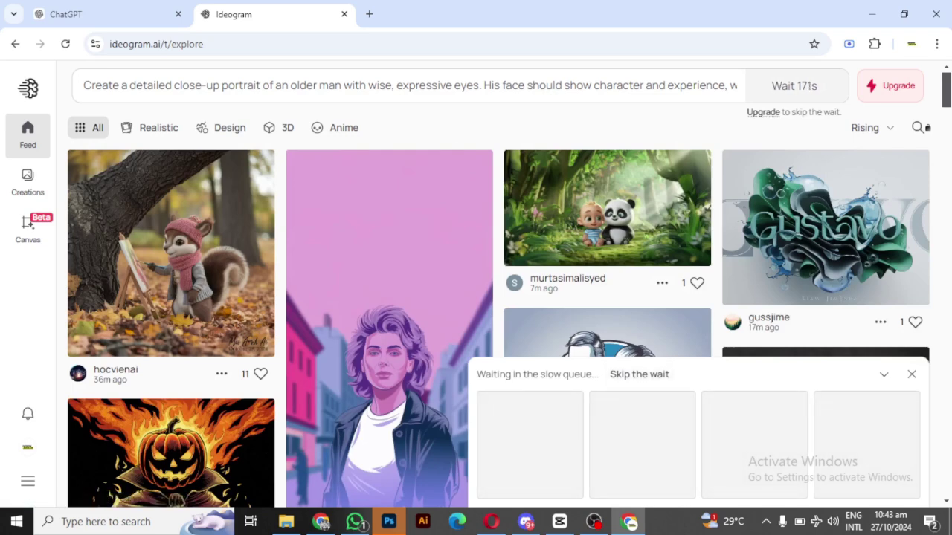
Switch to ChatGPT and send the request "doctor in the hospital having surgry make a ai prompt"
click(104, 14)
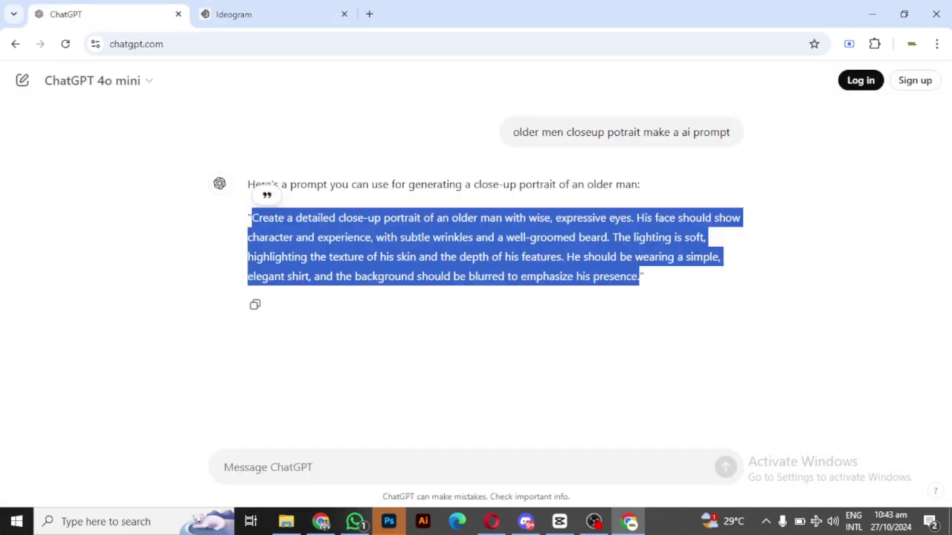
click(267, 467)
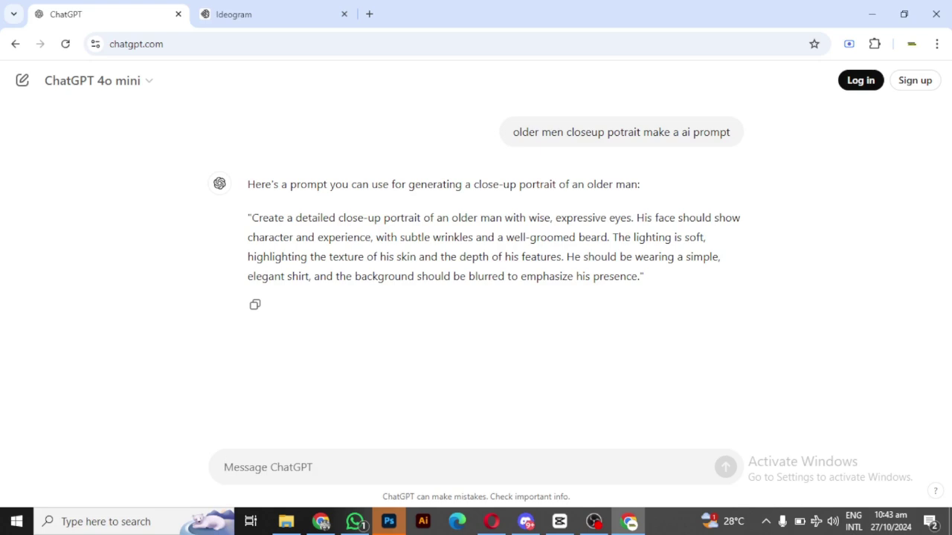
text(d)
key(BackSpace)
text(dcotor)
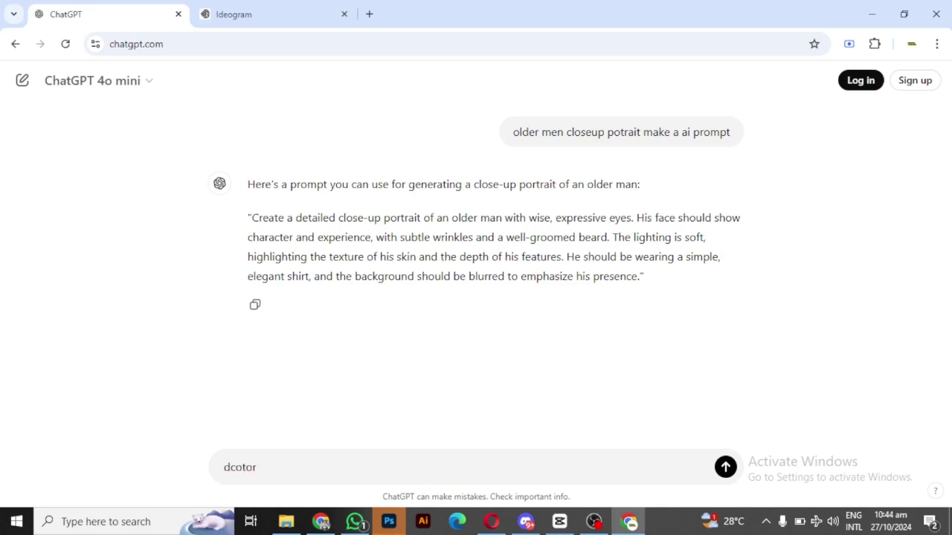
key(BackSpace)
key(BackSpace)
key(BackSpace)
key(BackSpace)
key(BackSpace)
text(octor in the ho)
text(p)
key(BackSpace)
text(spital have)
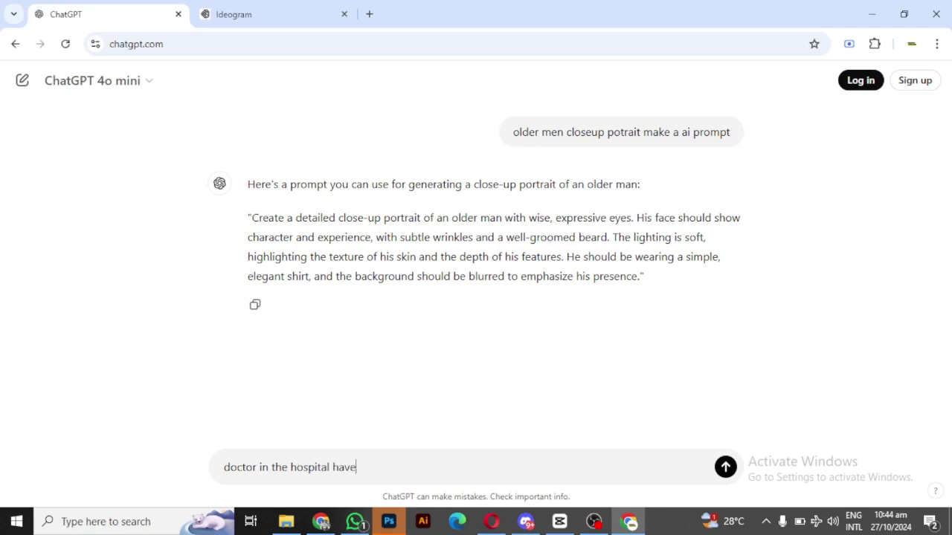
key(BackSpace)
text(ing surgry make a)
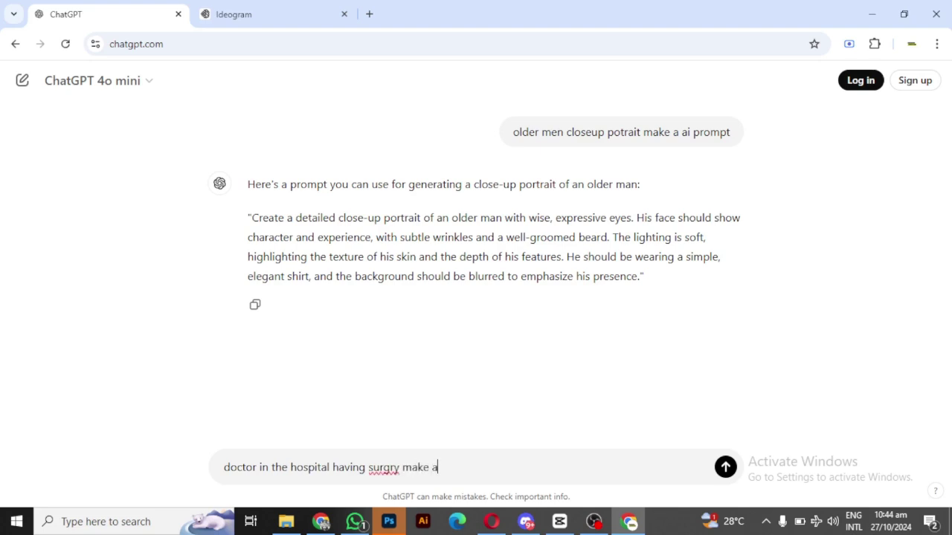
text( ai prompt)
key(Return)
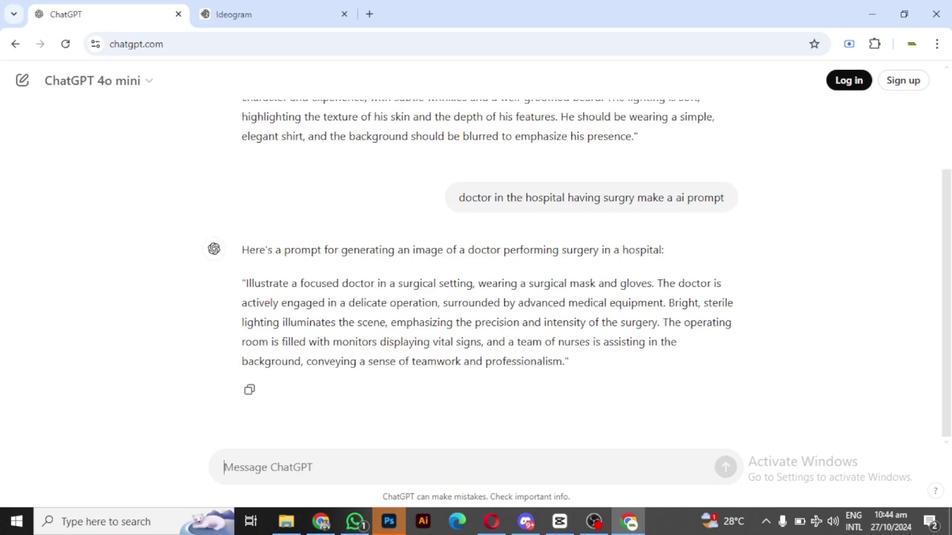
Return to Ideogram and open the first generated older-man portrait from the creations in full view
click(238, 14)
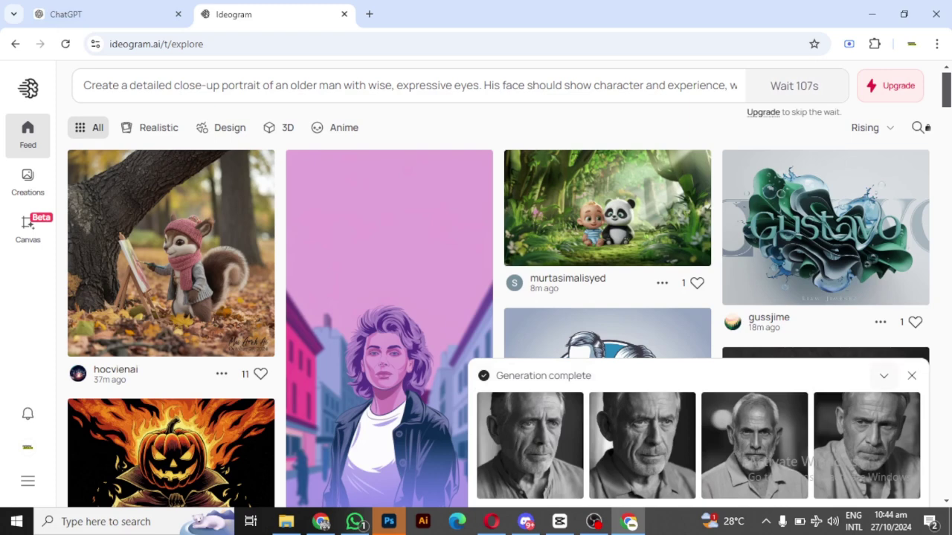
click(884, 376)
click(817, 490)
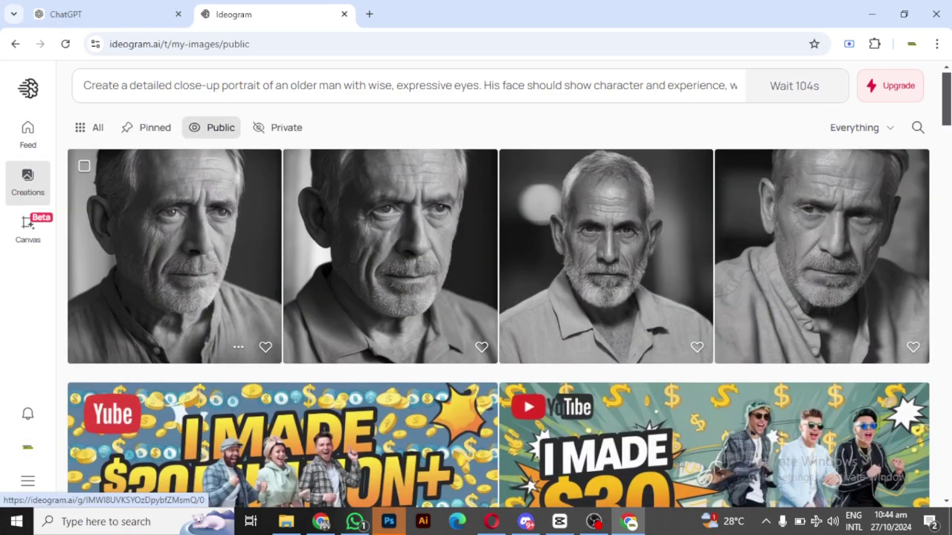
click(175, 256)
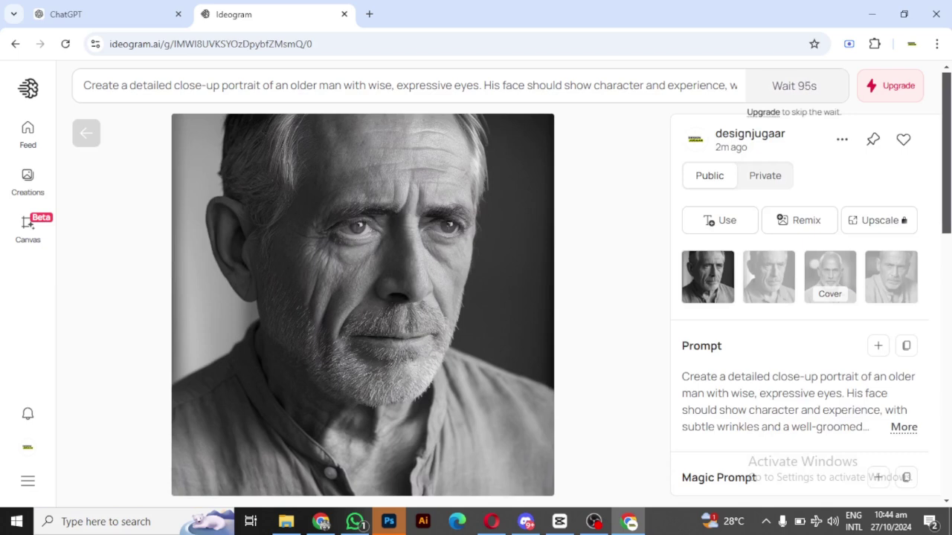
Compare the other generated older-man portrait variations in full view, ending on the cover image
click(768, 276)
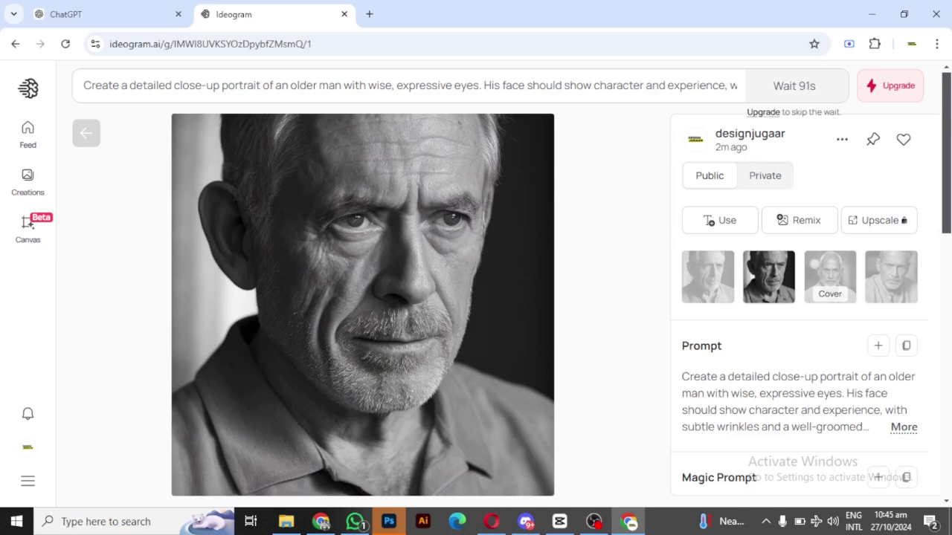
click(830, 276)
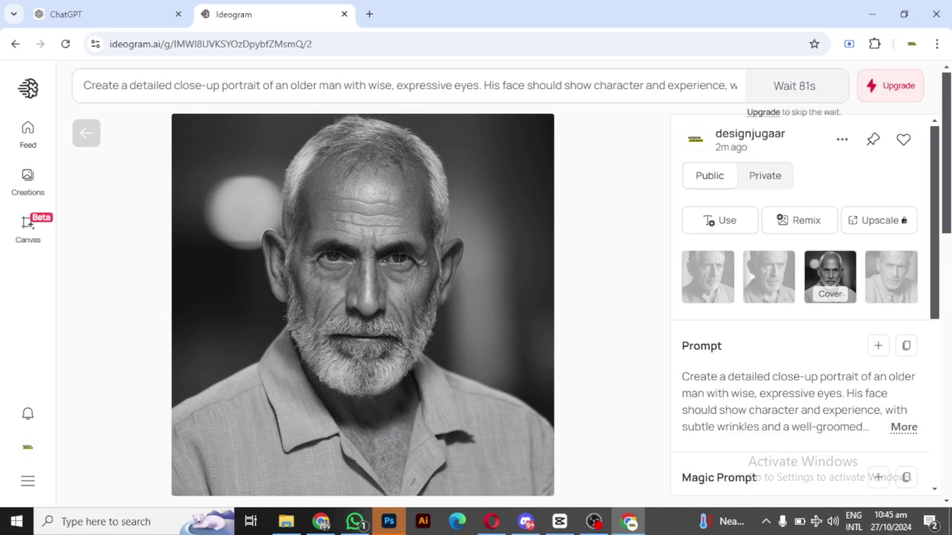
key(Left)
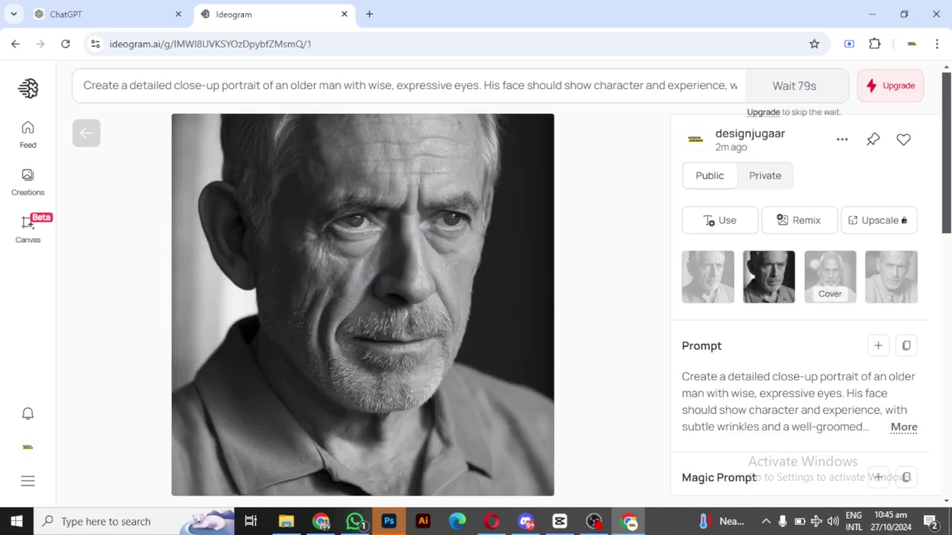
key(Right)
key(Right)
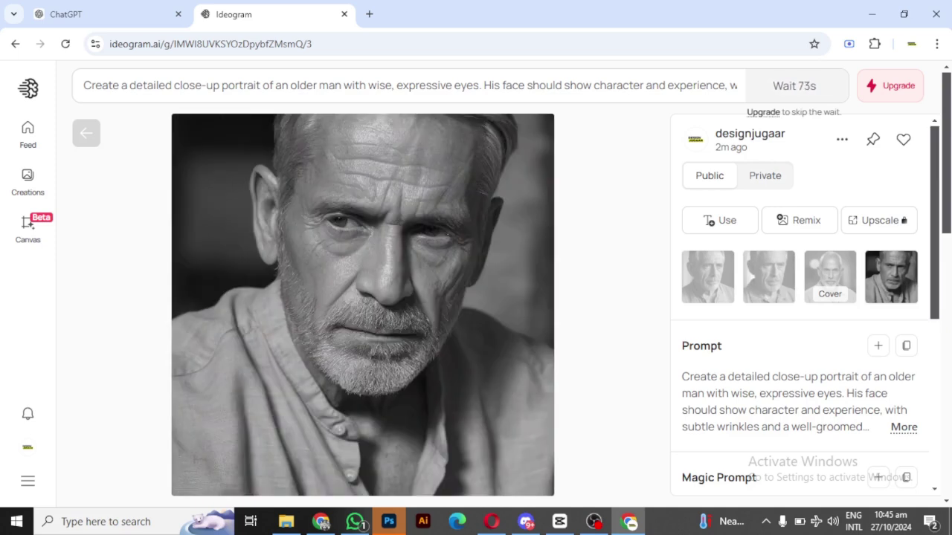
click(829, 277)
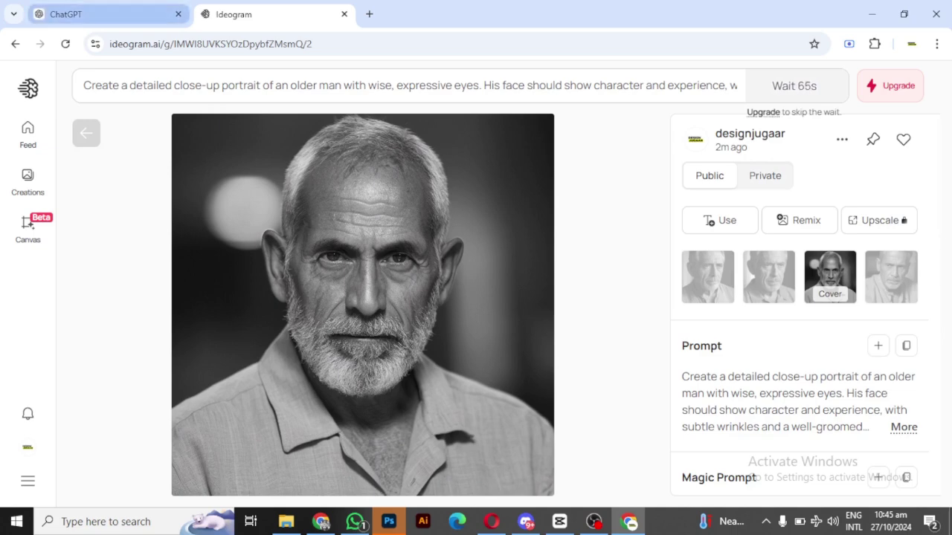
Switch to ChatGPT and copy the full surgery-scene prompt text, from "Illustrate a focused doctor" to "teamwork and professionalism"
click(97, 14)
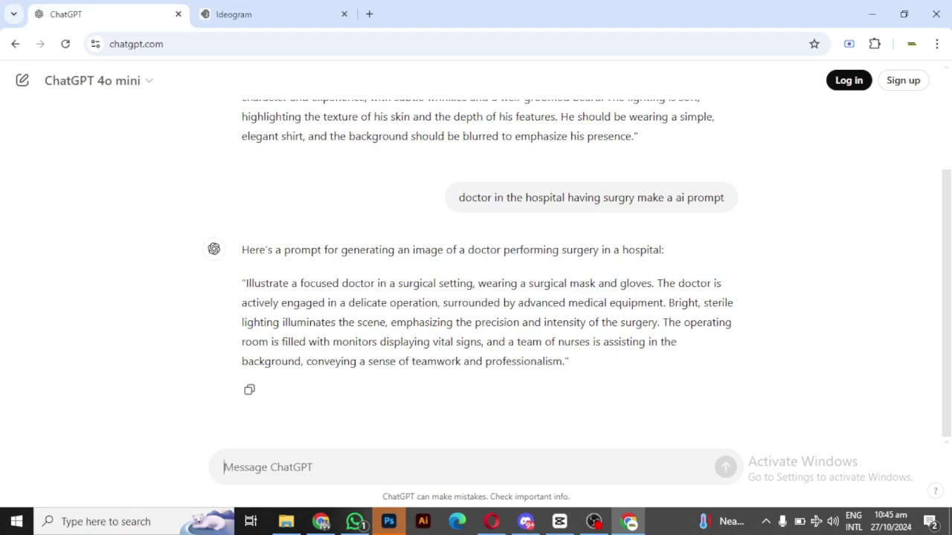
drag(245, 284, 562, 362)
key(ctrl+c)
Return to Ideogram, replace the older-man prompt with the copied surgery prompt, and set the style to Realistic
click(234, 14)
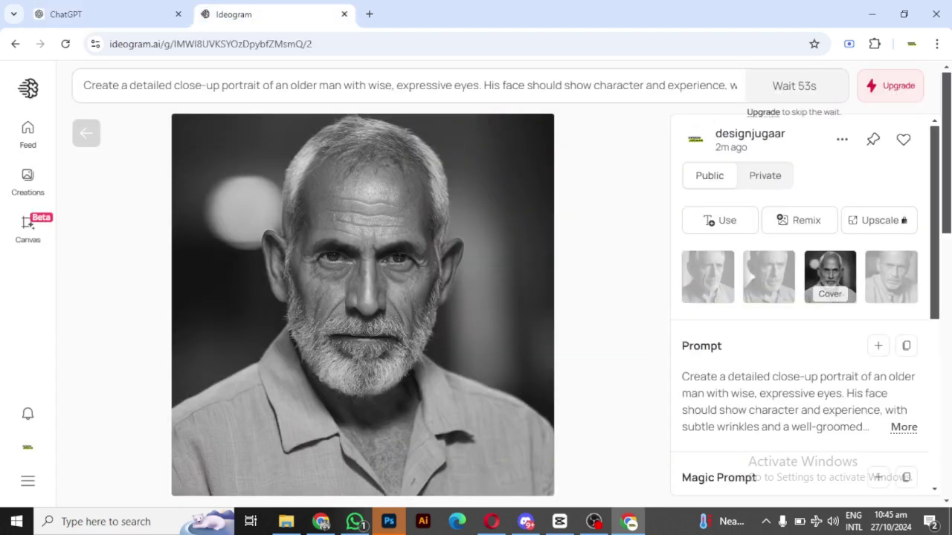
click(319, 86)
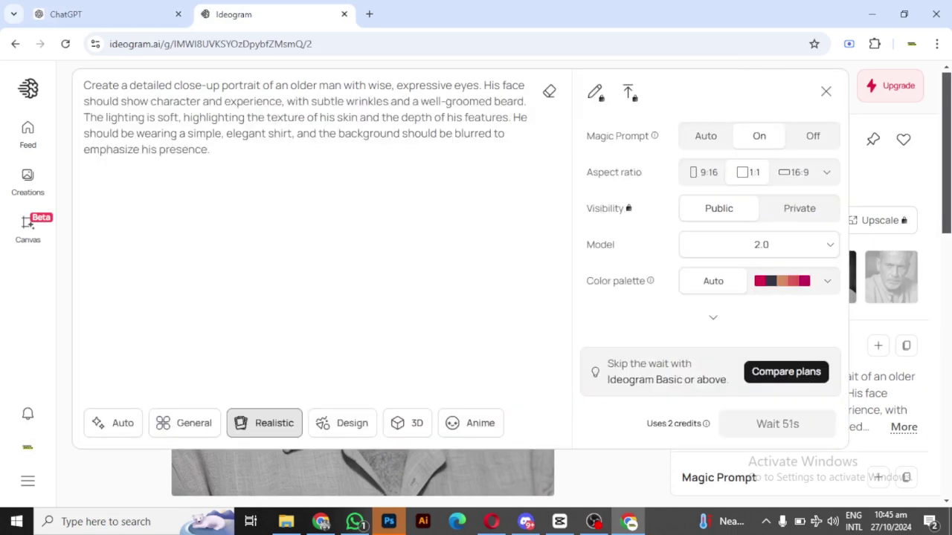
click(548, 91)
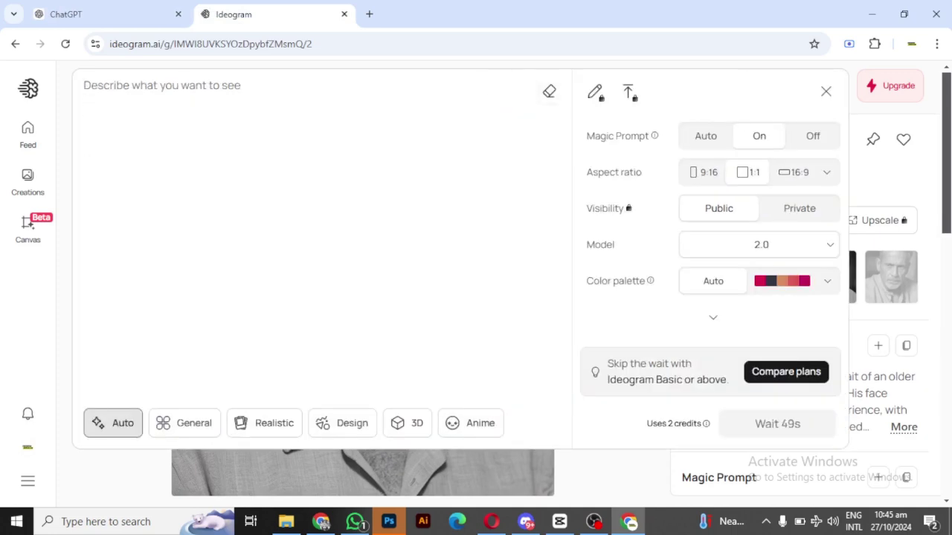
key(ctrl+v)
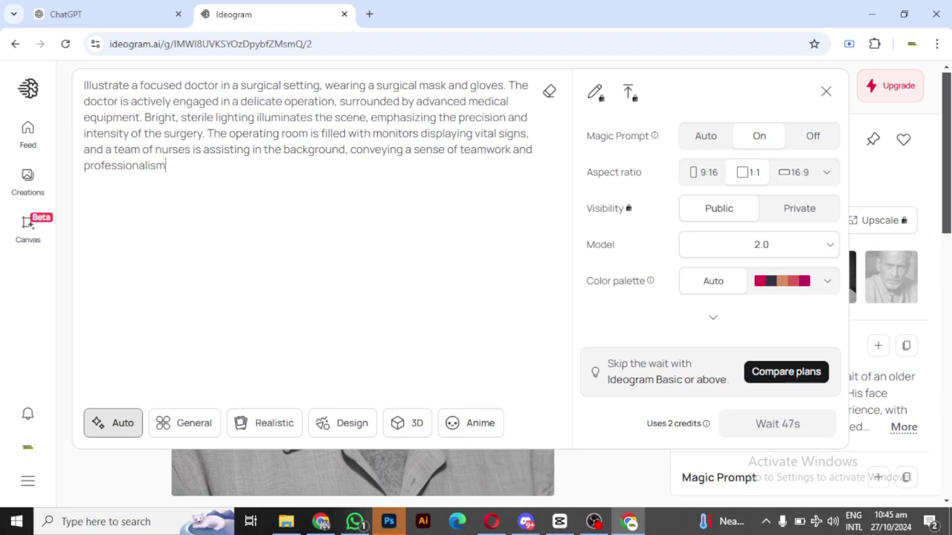
click(264, 423)
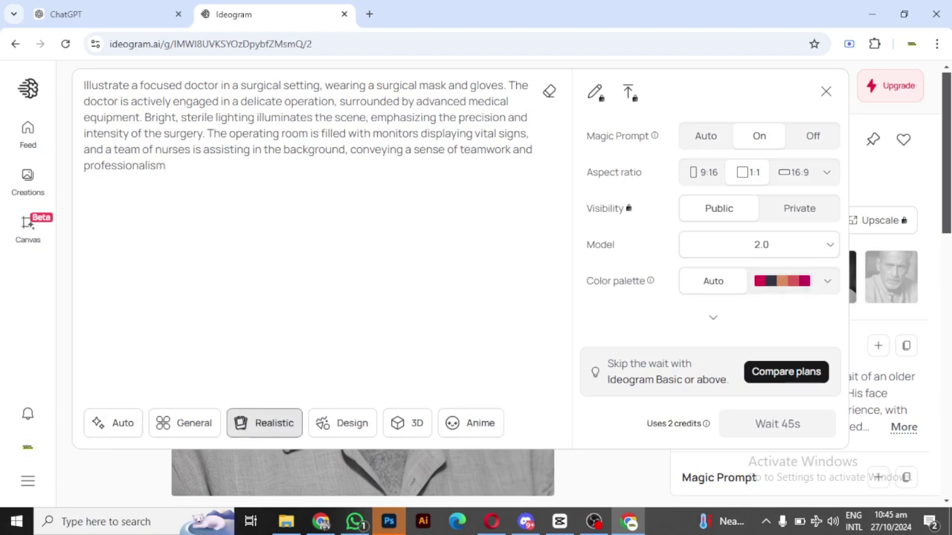
scroll(786, 372, down, 2)
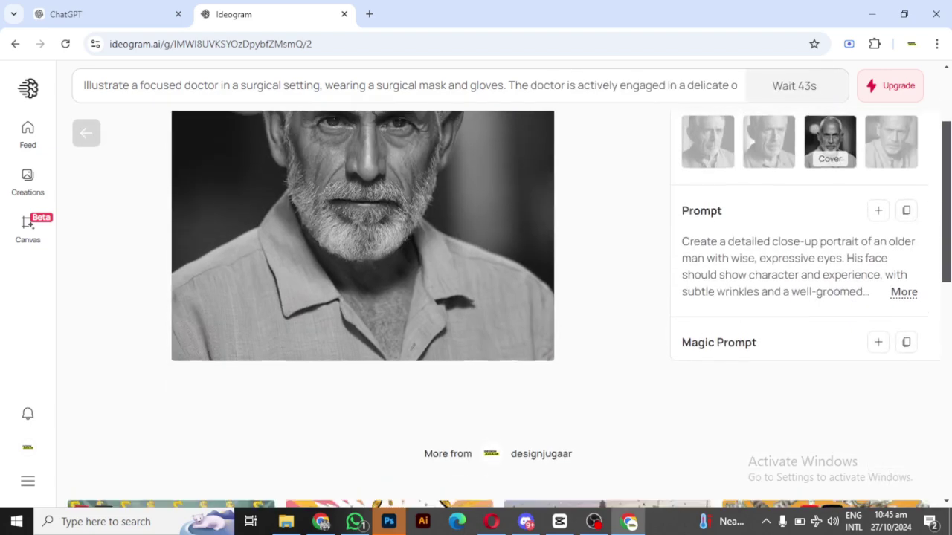
scroll(786, 372, up, 2)
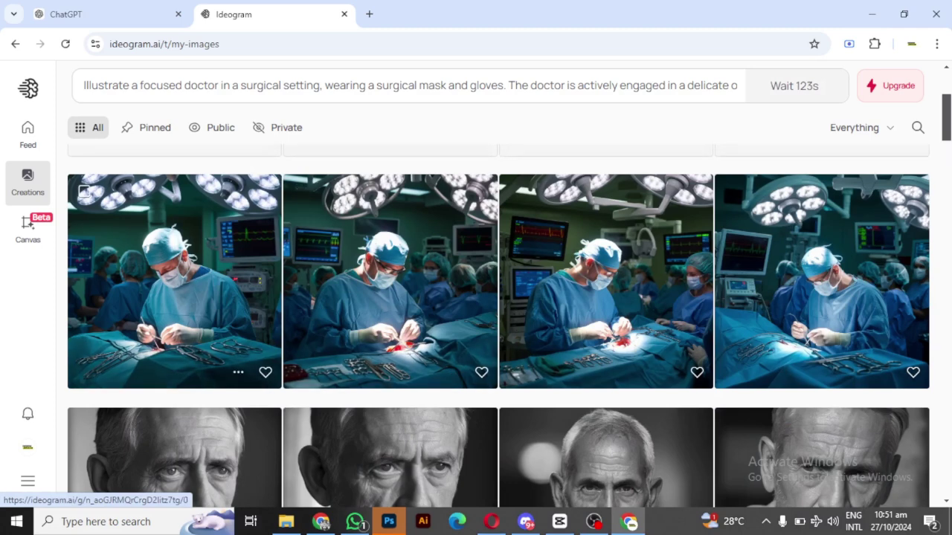
Open the first generated surgery image from the creations and compare all four variations in full view
click(173, 281)
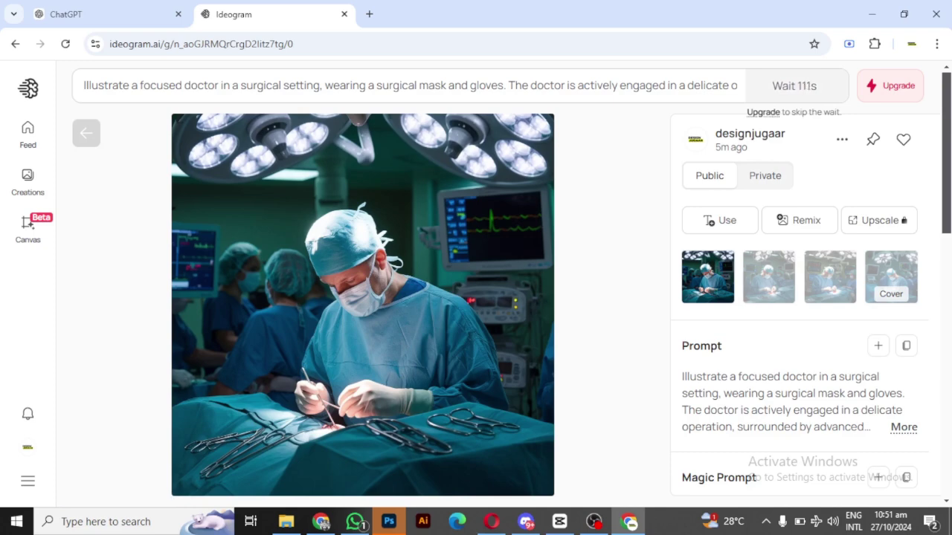
click(768, 276)
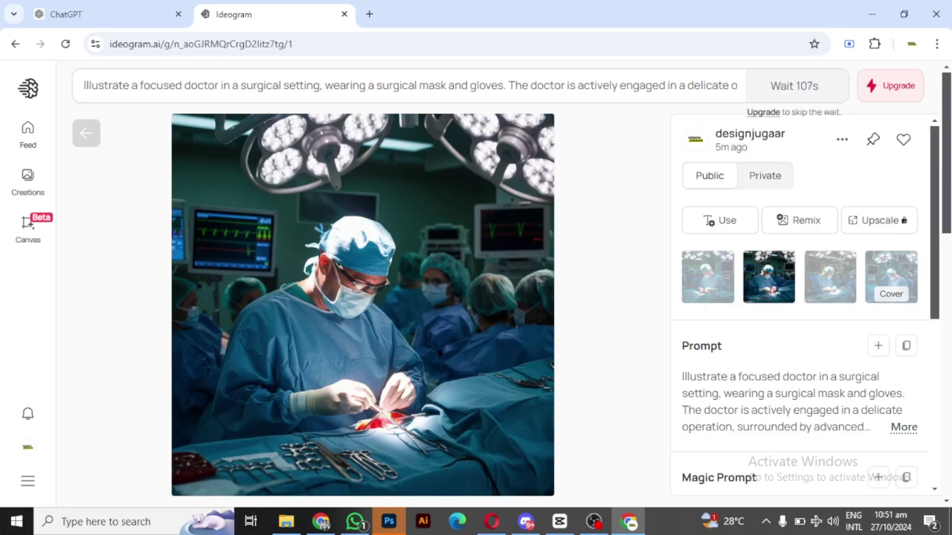
click(830, 277)
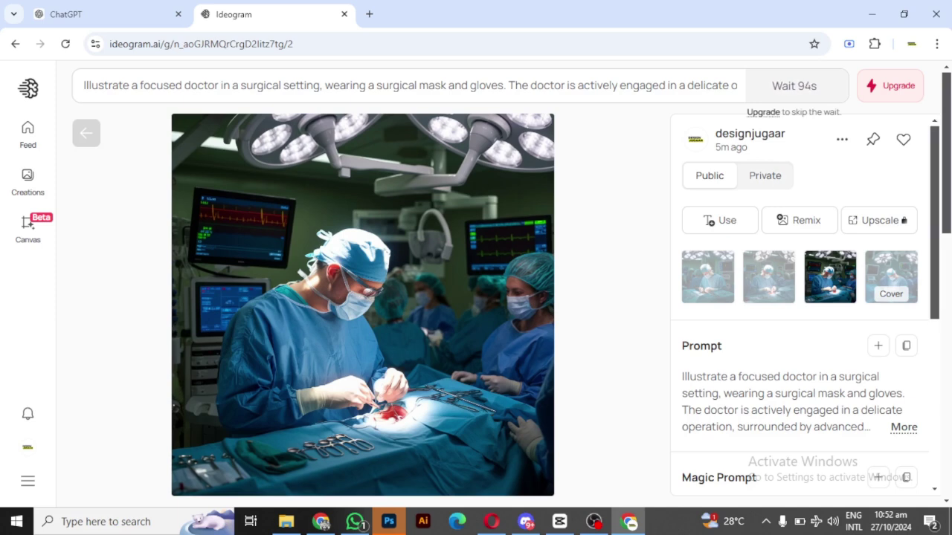
click(891, 277)
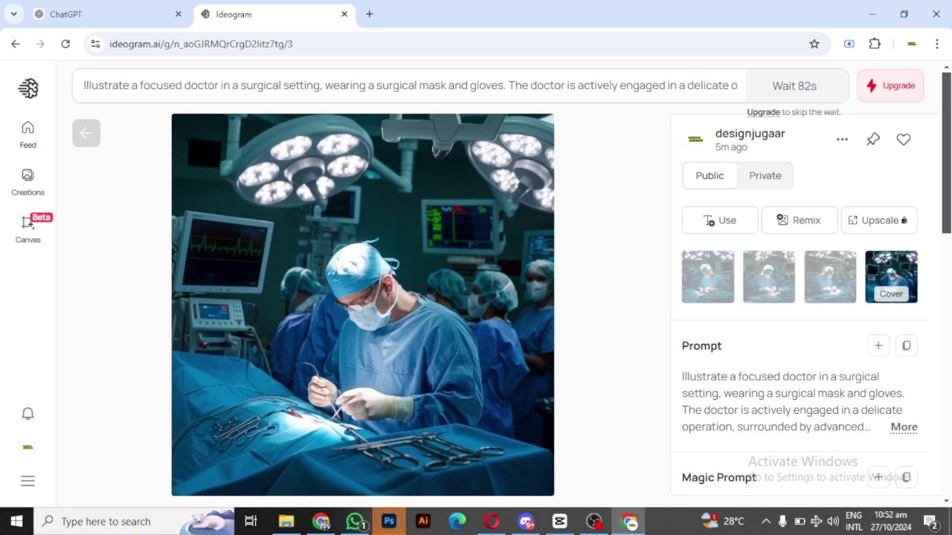
click(708, 278)
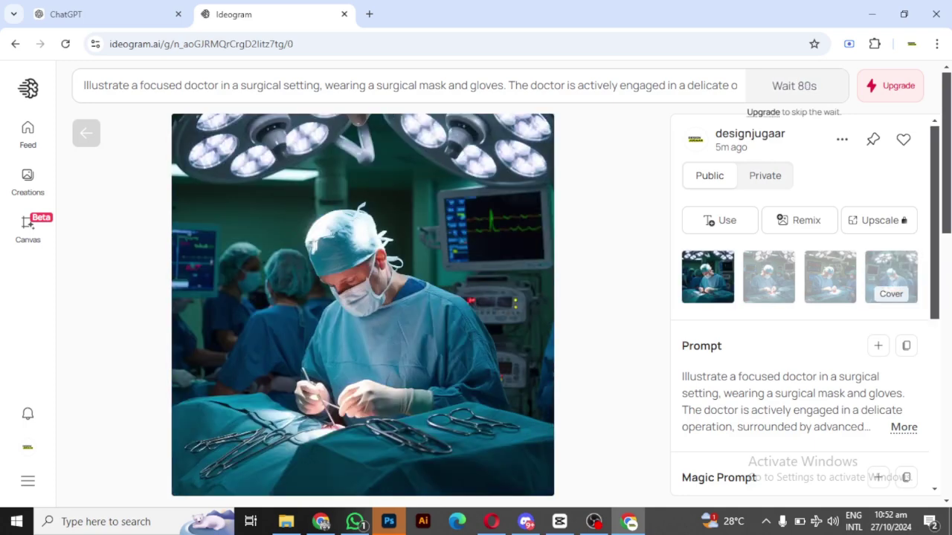
click(769, 277)
click(830, 277)
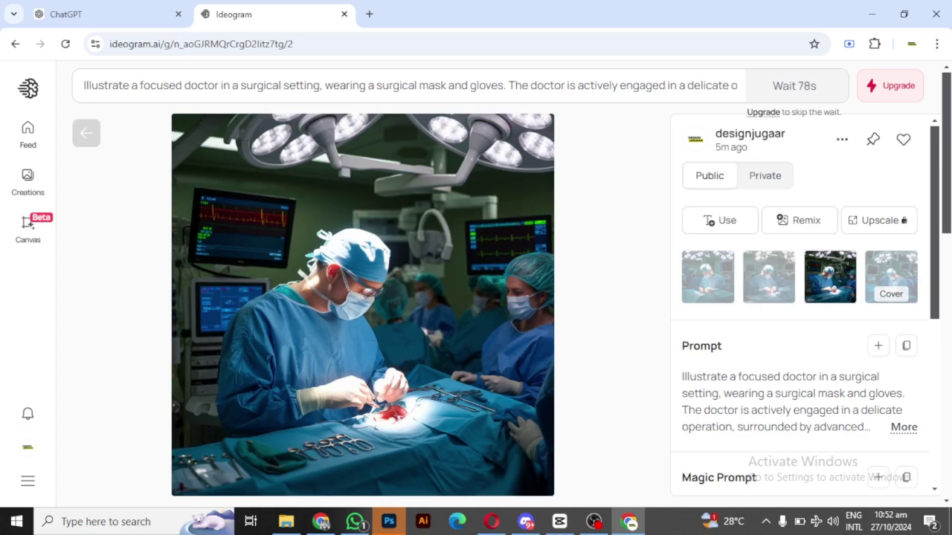
click(890, 277)
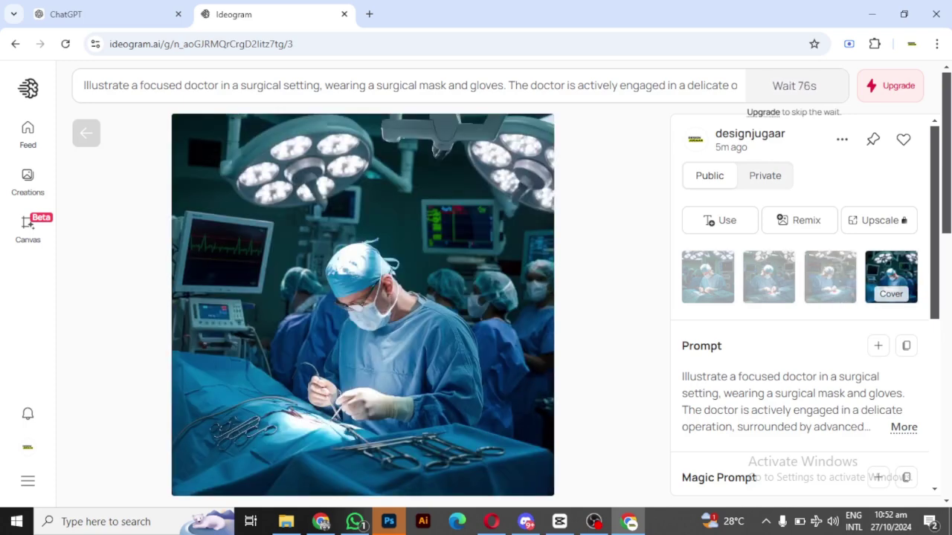